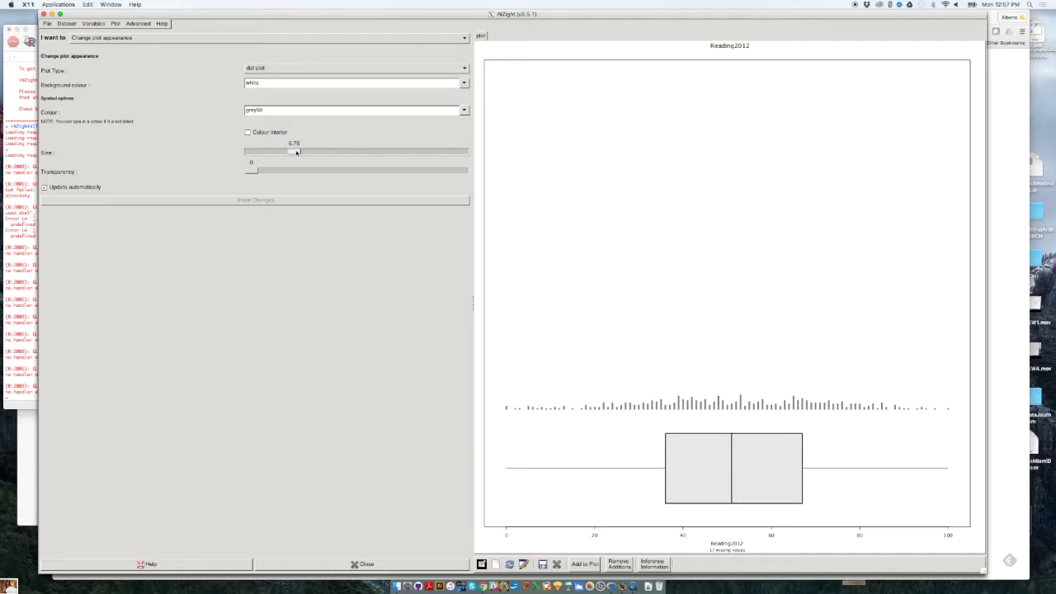
Step: Drag the Size slider up to 1.1 to enlarge the Reading2012 dots
left_click_drag(296, 153, 317, 153)
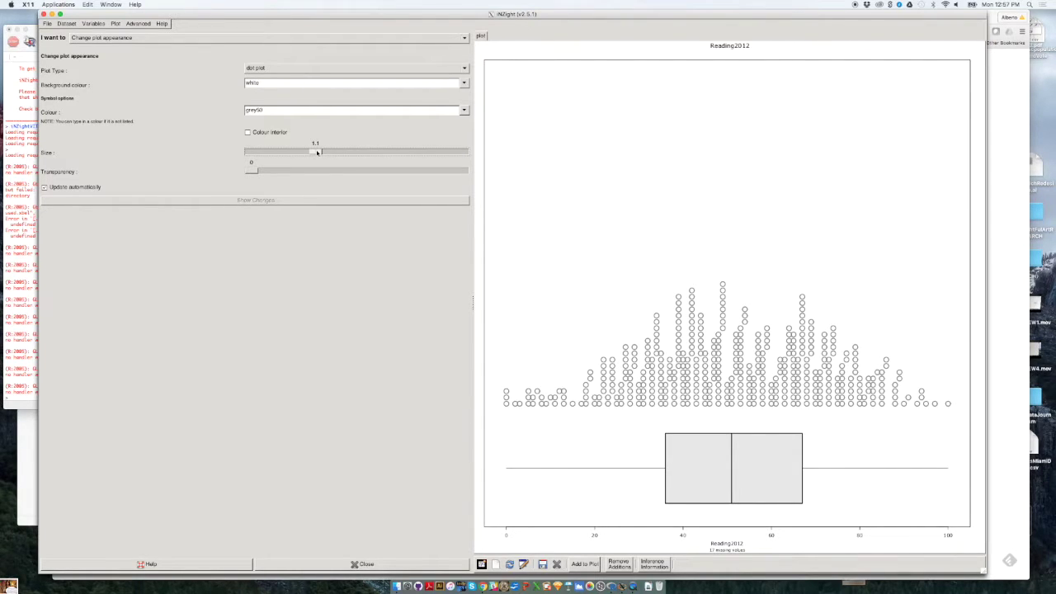
Step: Shrink the dots to 0.9, settle on size 0.65, and close the appearance options
left_click_drag(317, 153, 304, 152)
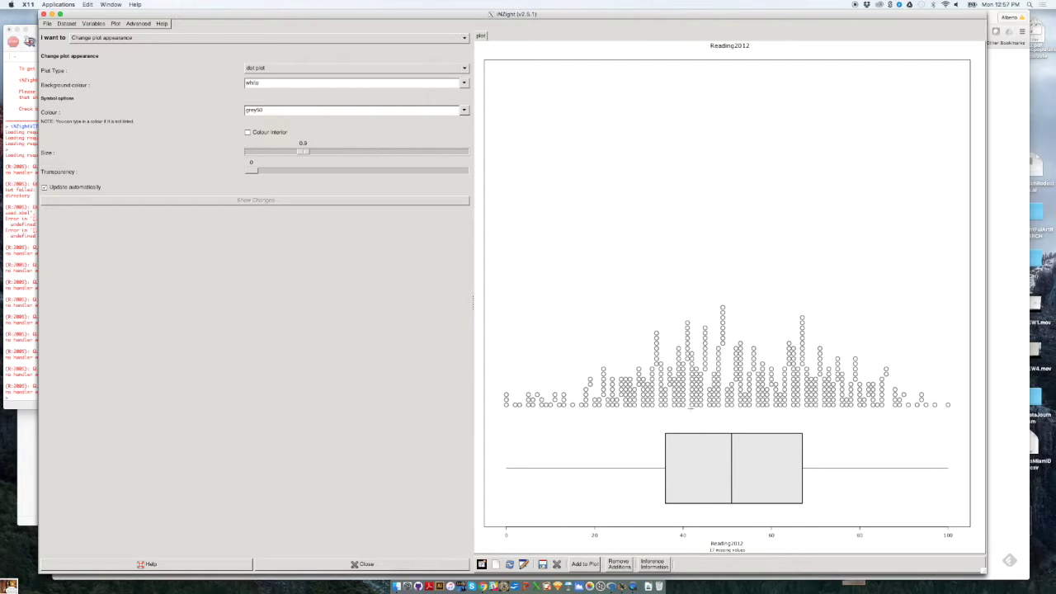
left_click_drag(310, 155, 288, 154)
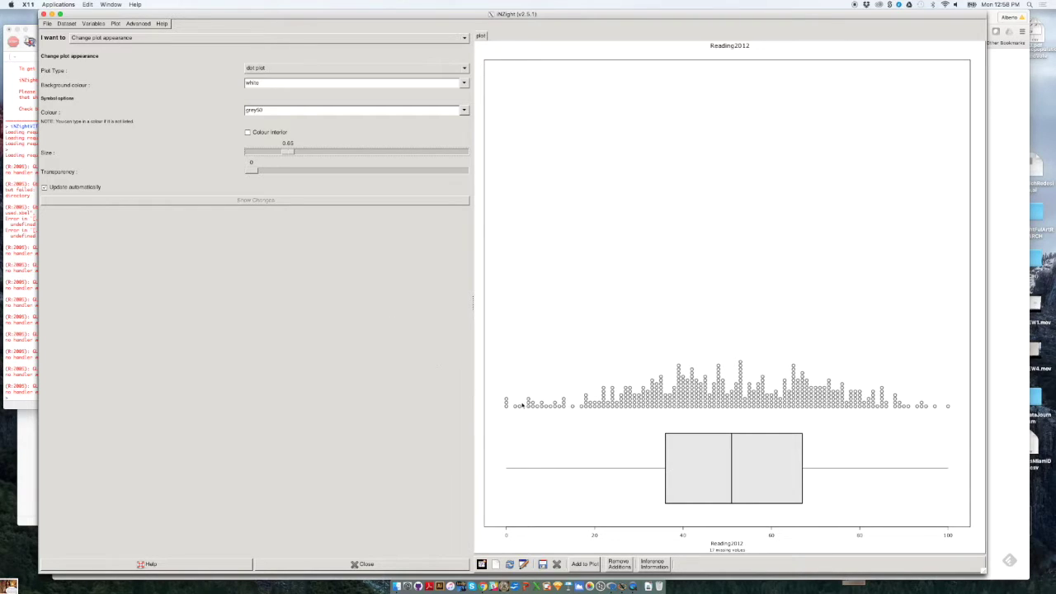
left_click(364, 564)
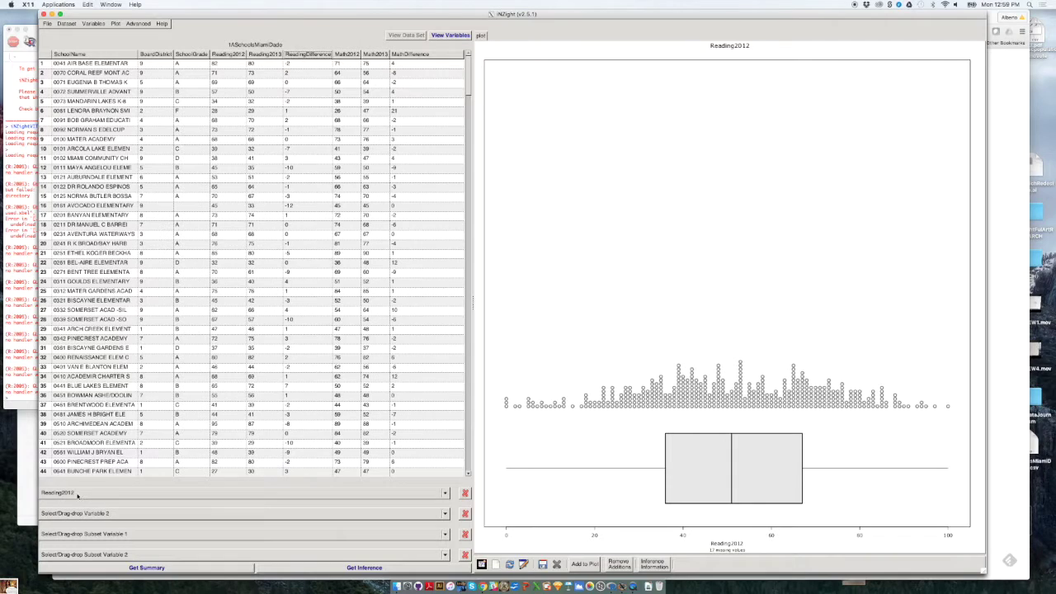
Step: Return to the Miami-Dade schools data view and bring up the Variable 1 list
left_click_drag(70, 494, 288, 113)
left_click(446, 495)
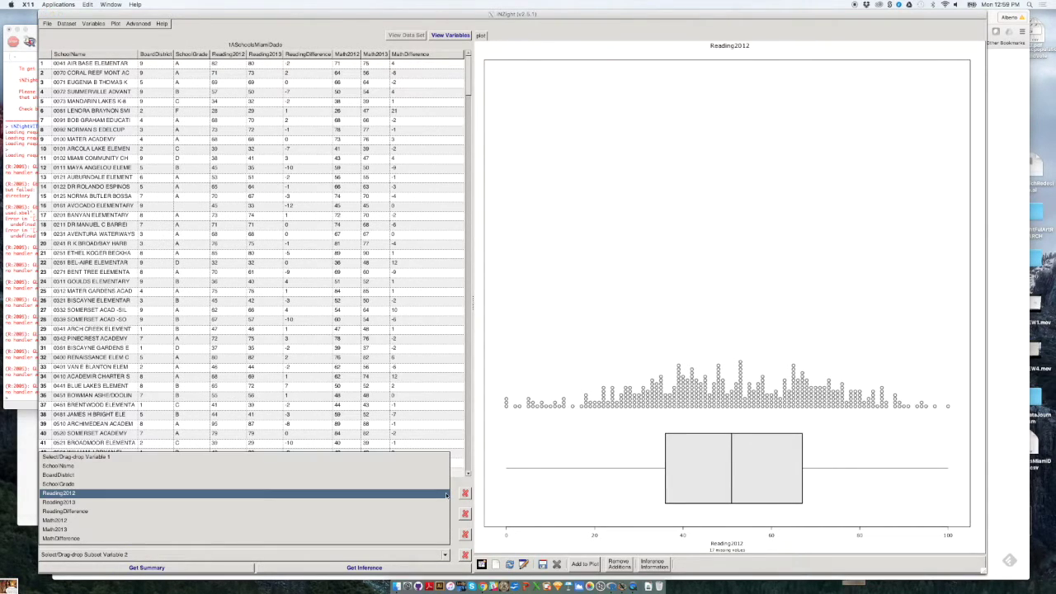
Step: Choose ReadingDifference as Variable 1 in place of Reading2012
left_click(455, 481)
left_click(445, 495)
left_click(63, 511)
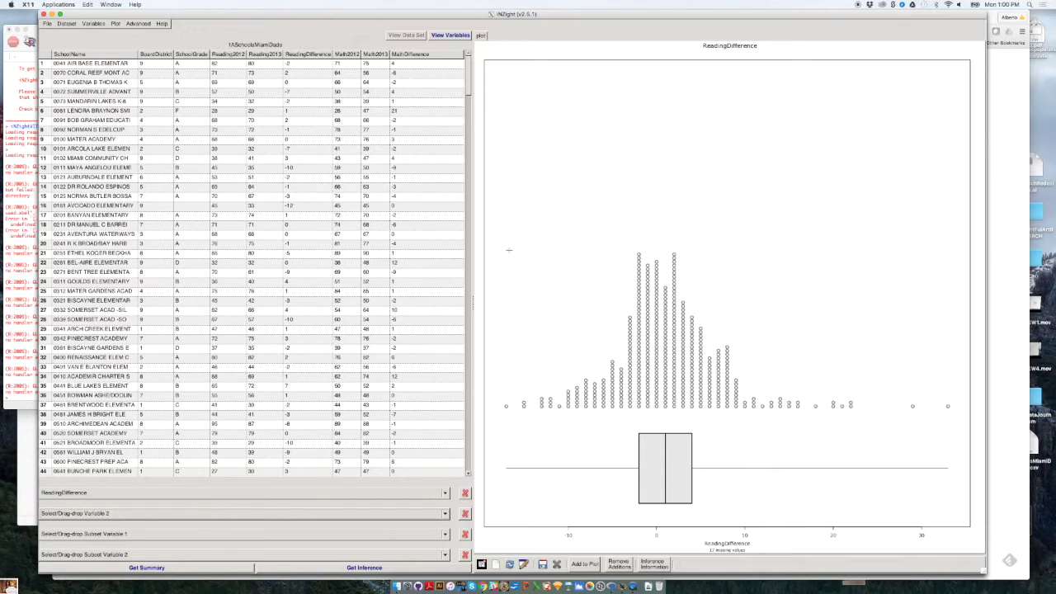
Step: In Adobe Reader, find and open 1truthfulArtFIRSTPAGES.pdf through a Spotlight search
left_click(429, 586)
left_click(74, 4)
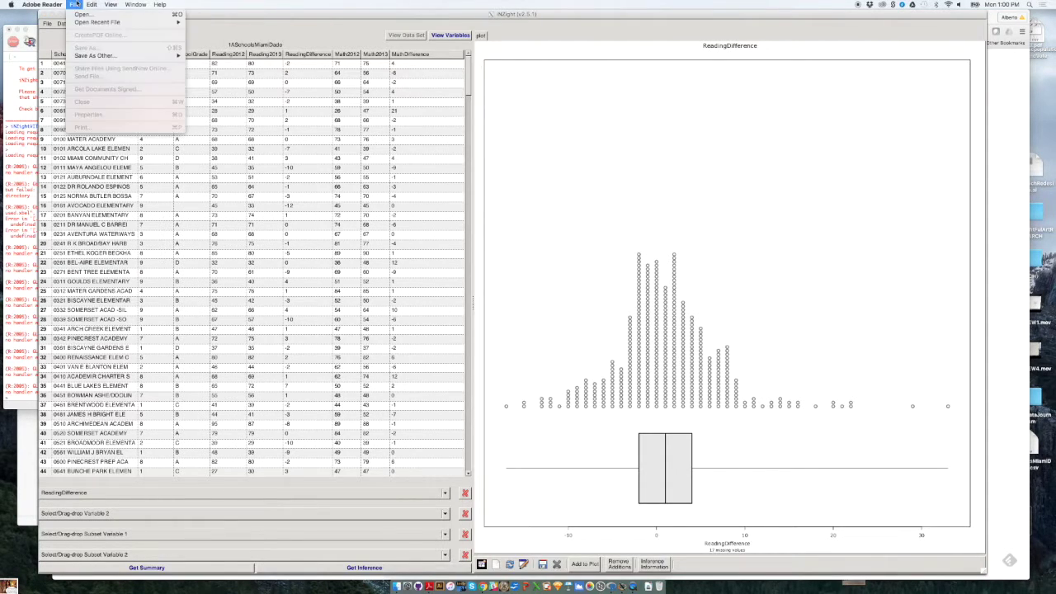
mouse_move(180, 23)
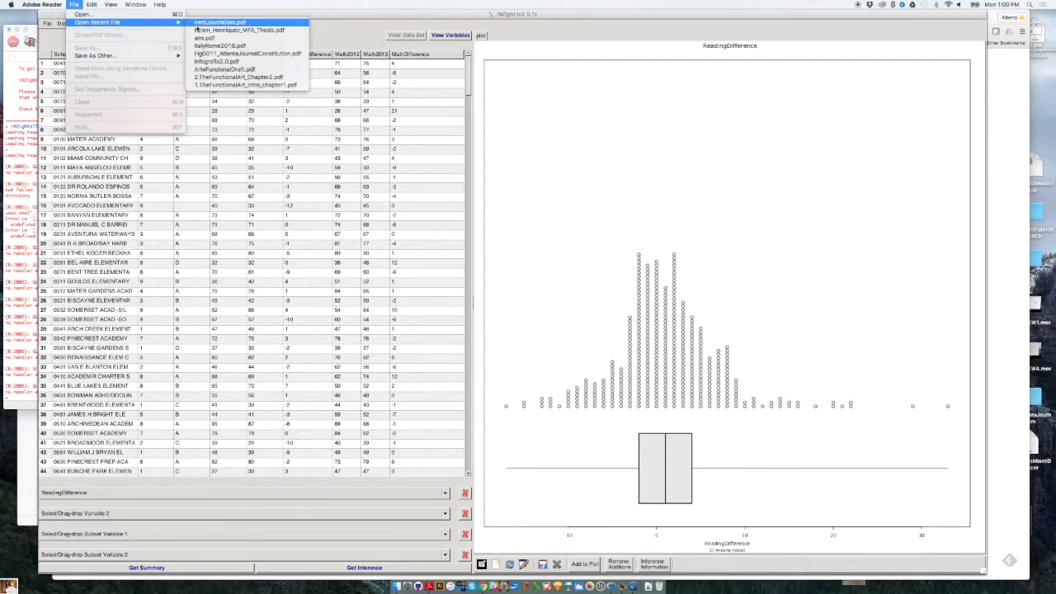
left_click(196, 25)
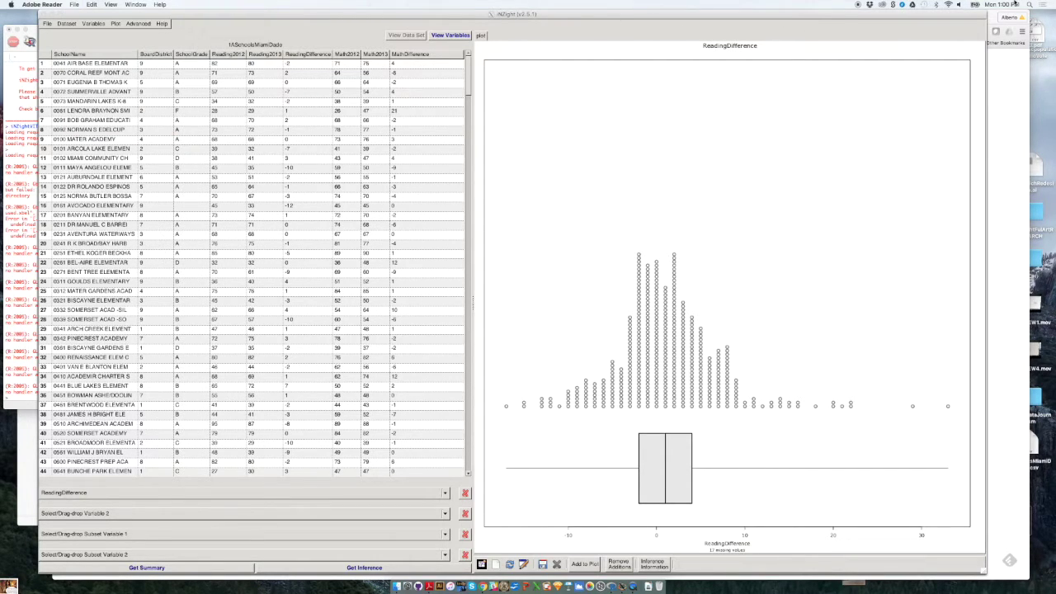
left_click(1029, 4)
type("quick")
key("BackSpace")
key("BackSpace")
key("BackSpace")
key("BackSpace")
key("BackSpace")
key("BackSpace")
type("1truthfulArtFIRSTPAGES.pdf")
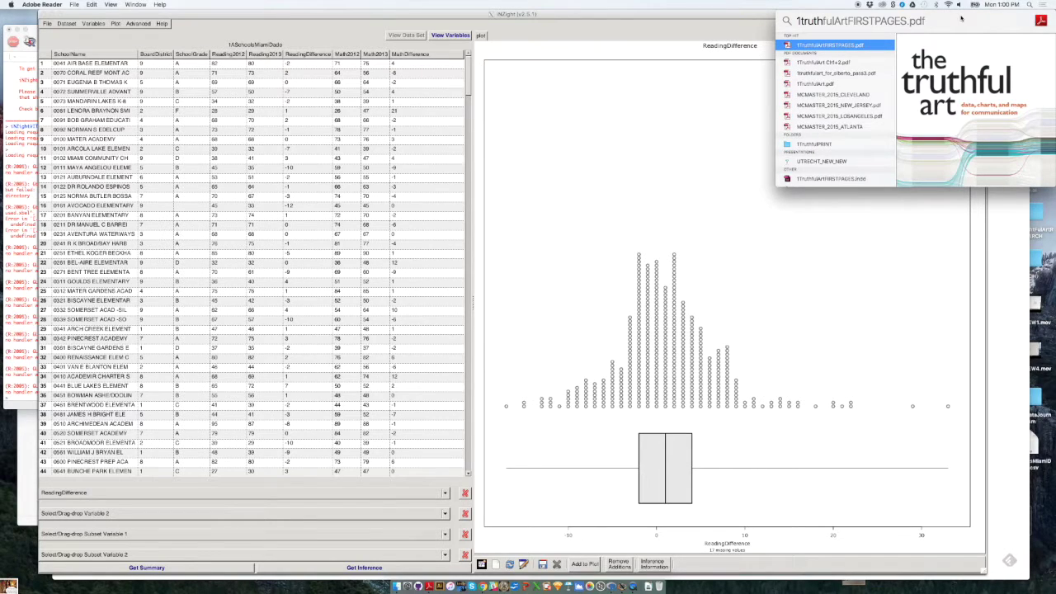
left_click(867, 45)
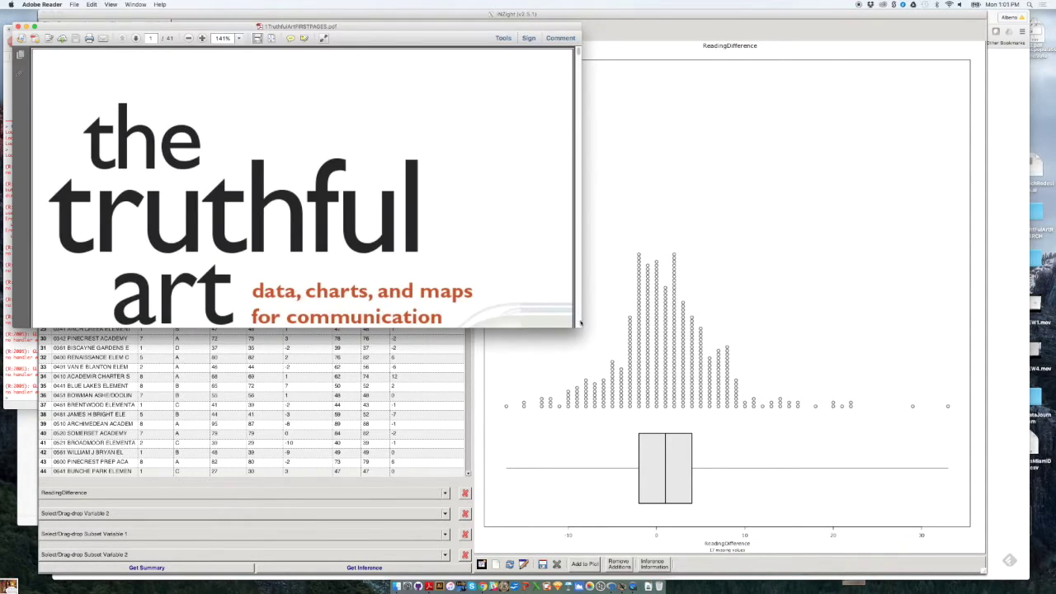
Step: Enlarge and zoom the PDF, page to the reading-versus-math scatter plots, then return to iNZight
left_click_drag(581, 326, 588, 344)
key("super+equal")
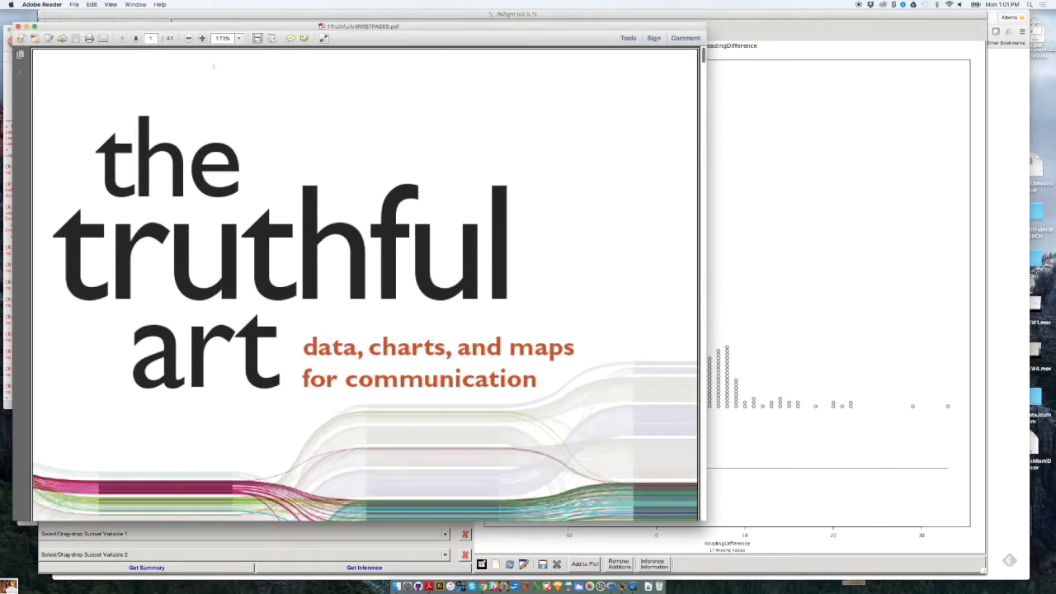
key("super+minus")
key("super+minus")
key("super+minus")
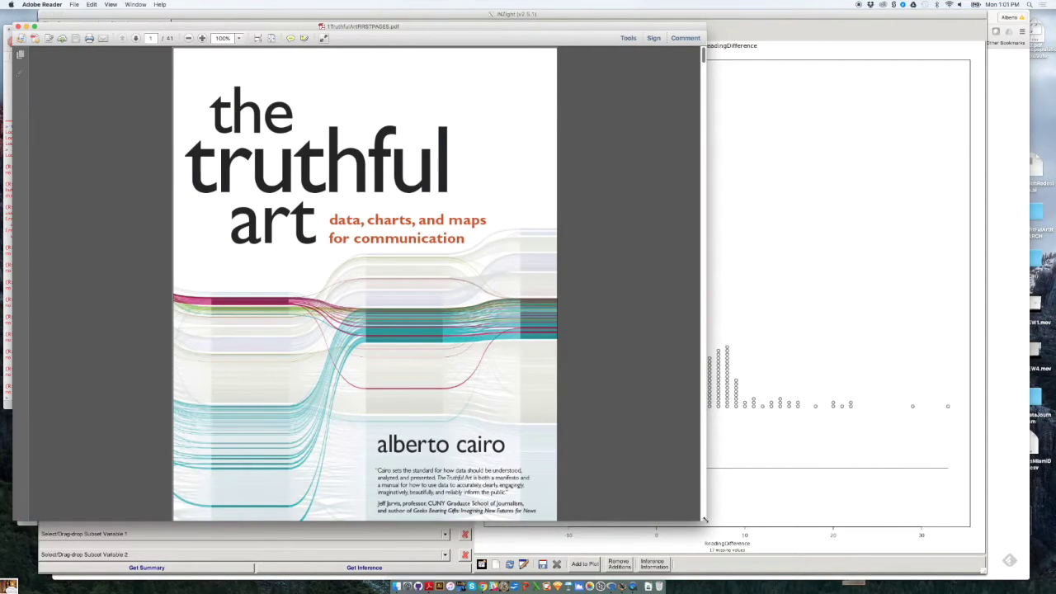
key("Right")
key("Right")
key("Right")
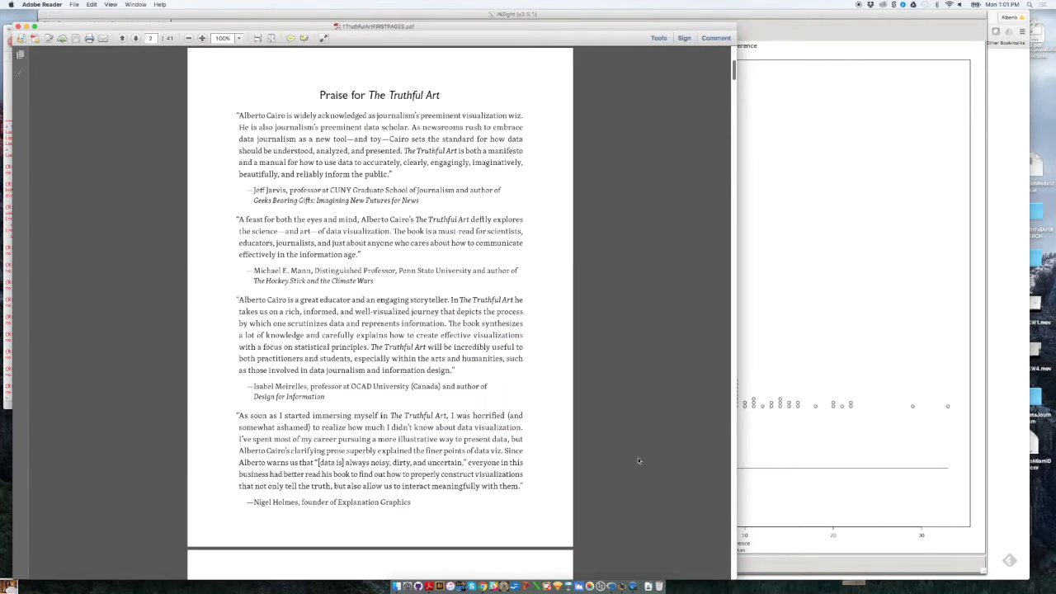
key("Right")
key("Right")
key("Right")
key("Right")
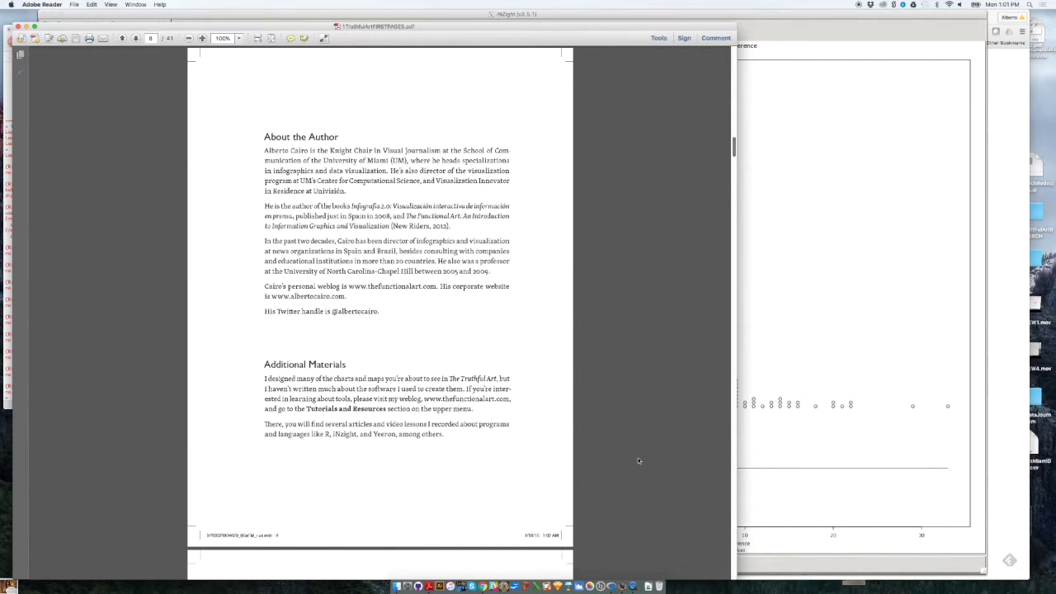
key("Right")
key("Right")
key("Right")
key("Right")
key("Right")
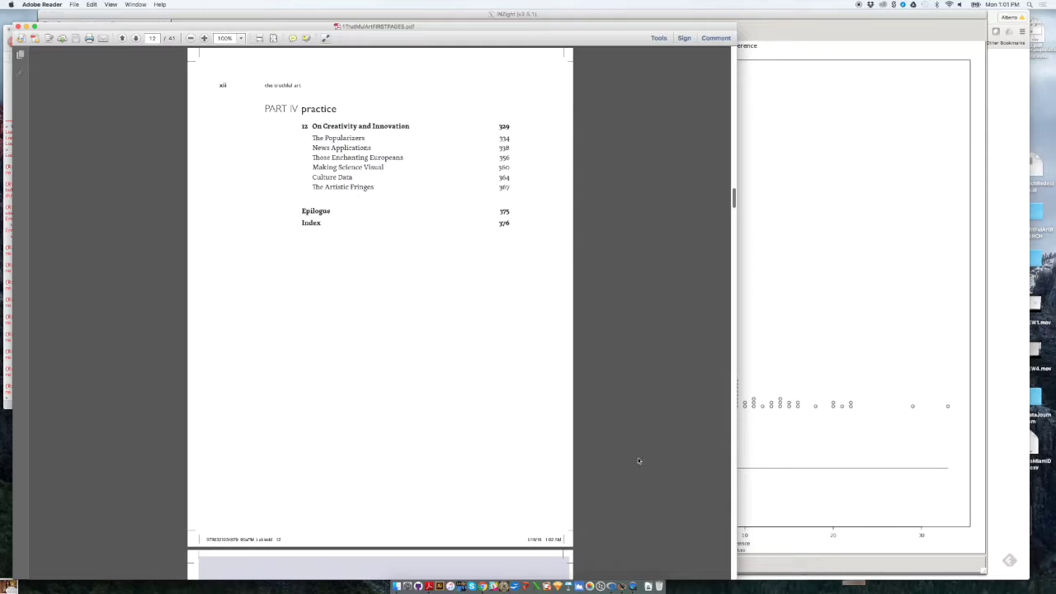
key("Right")
key("Right")
key("Right")
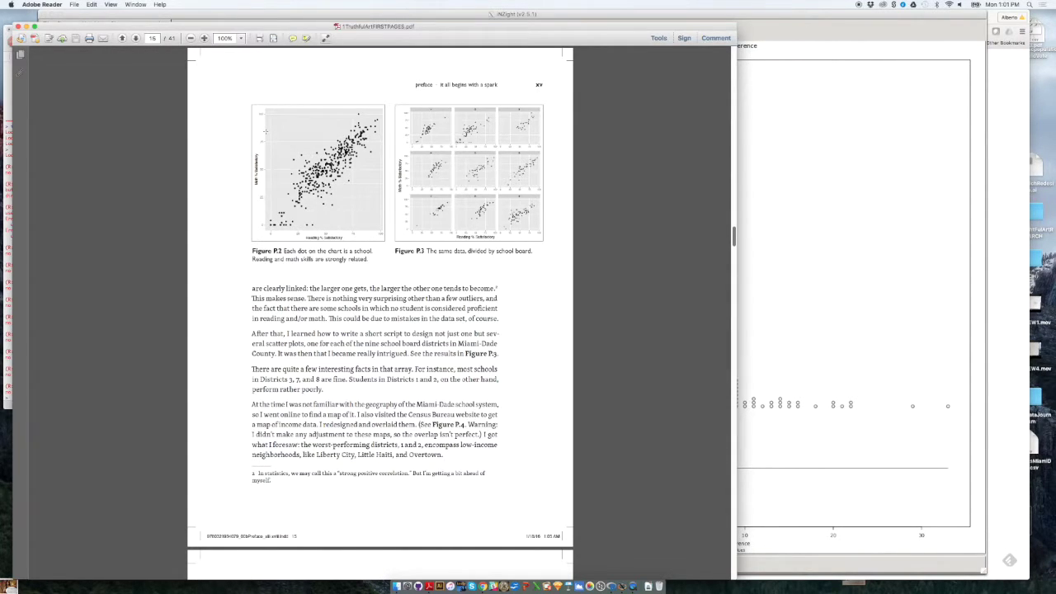
left_click(767, 342)
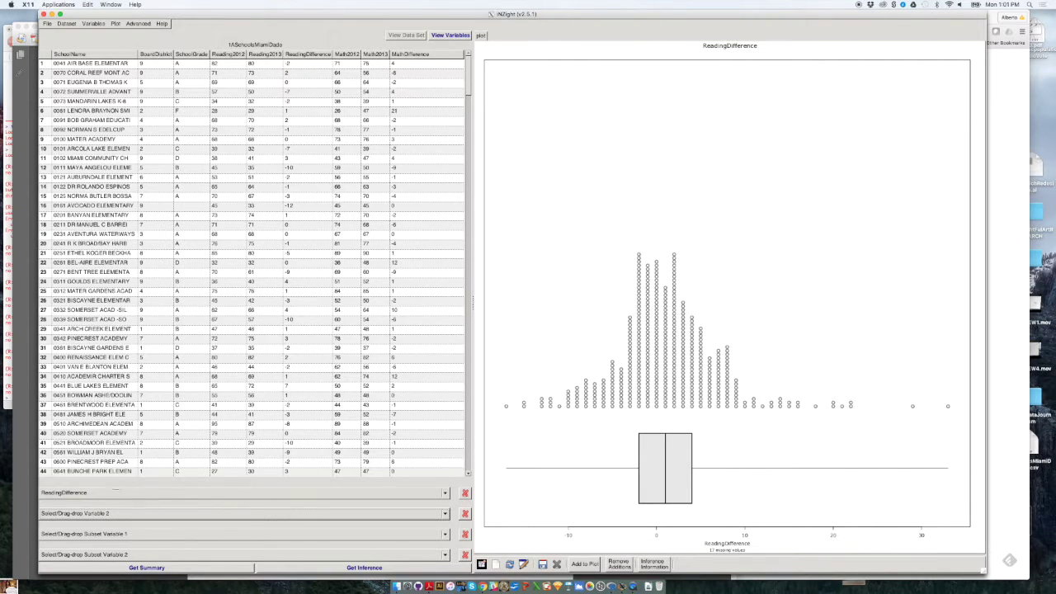
left_click(445, 493)
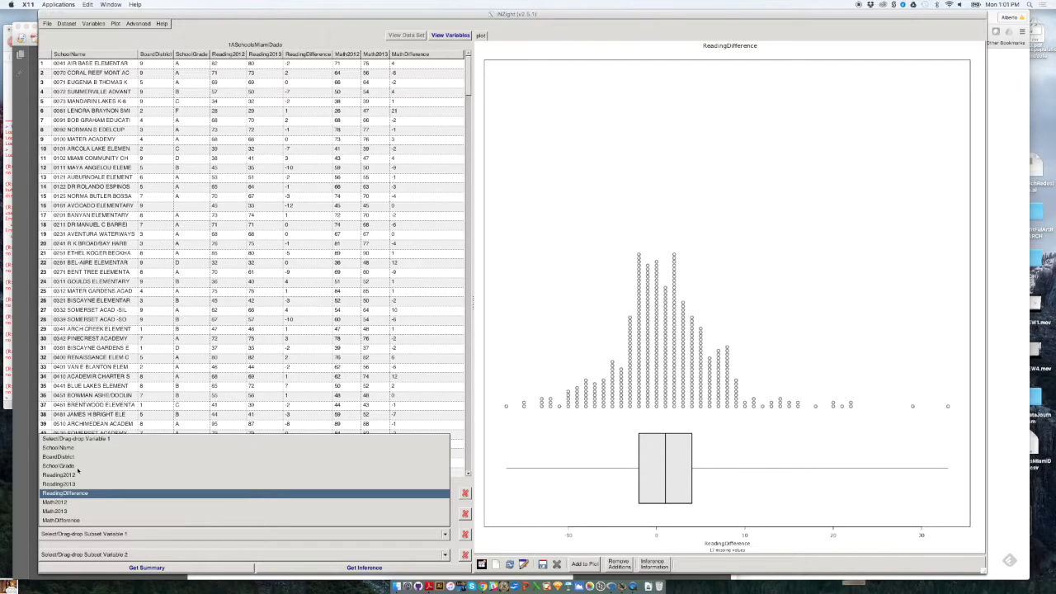
Step: Make Math2013 the first plotted variable and bring up the Variable 2 choices
left_click(60, 513)
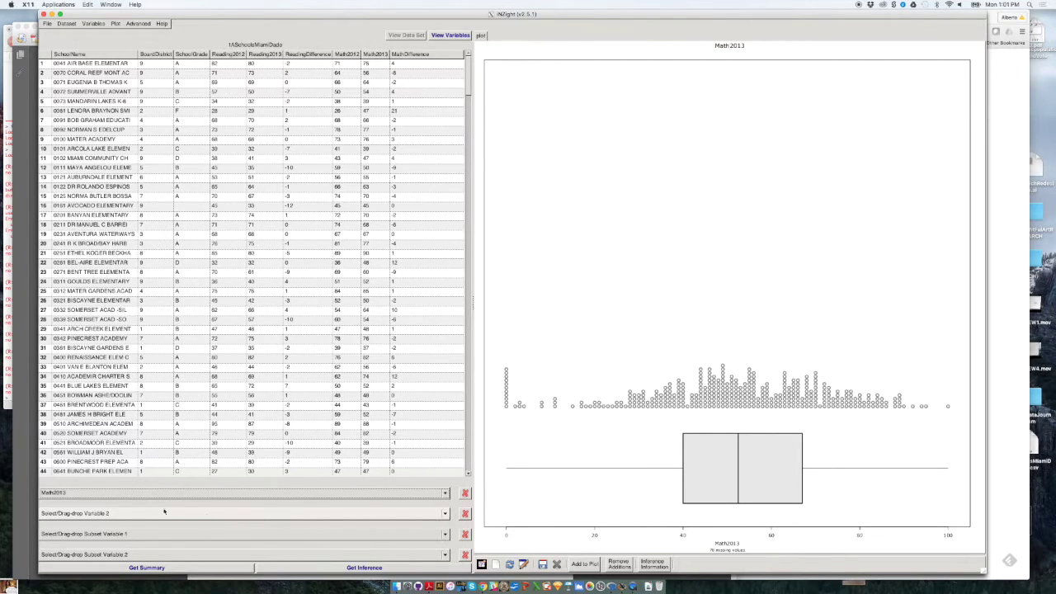
left_click(446, 514)
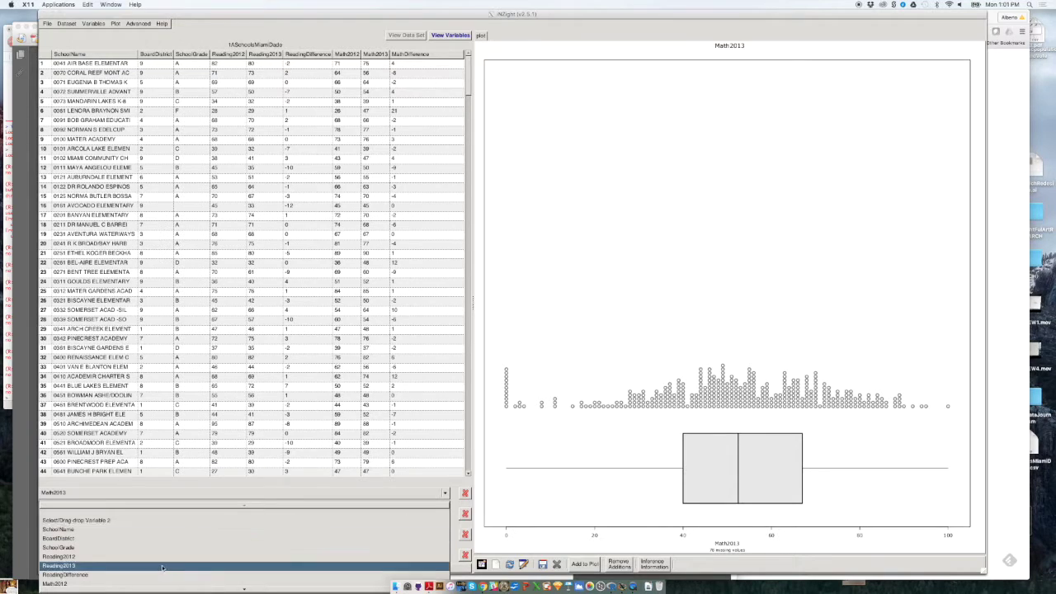
Step: Select Reading2013 as Variable 2 to draw the Math2013 versus Reading2013 scatterplot
left_click(120, 566)
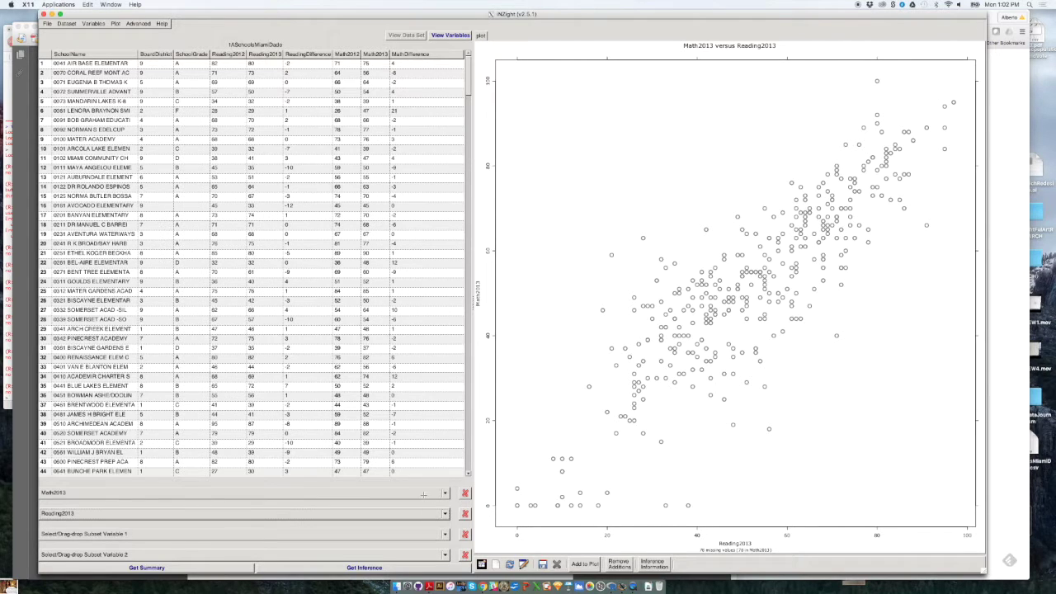
Step: Set Variable 1 to Reading2013 and Variable 2 to Math2013
left_click(446, 492)
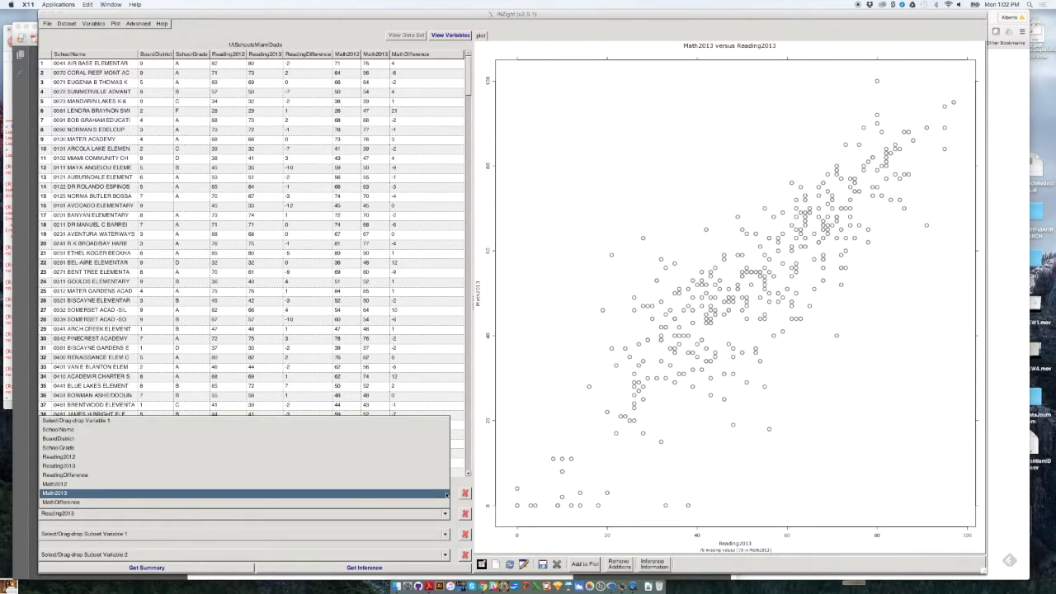
left_click(180, 465)
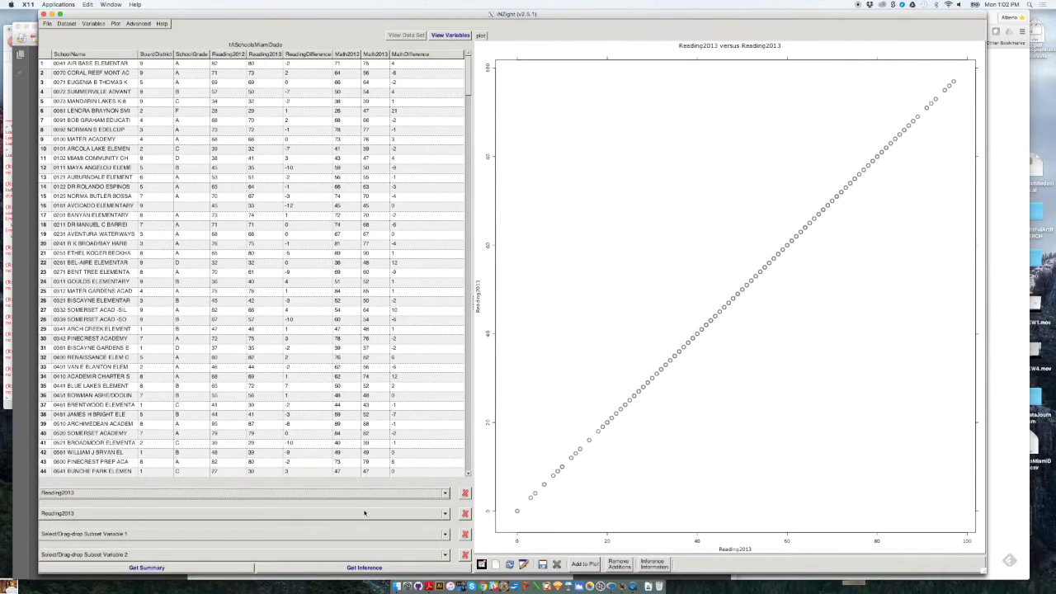
left_click(444, 513)
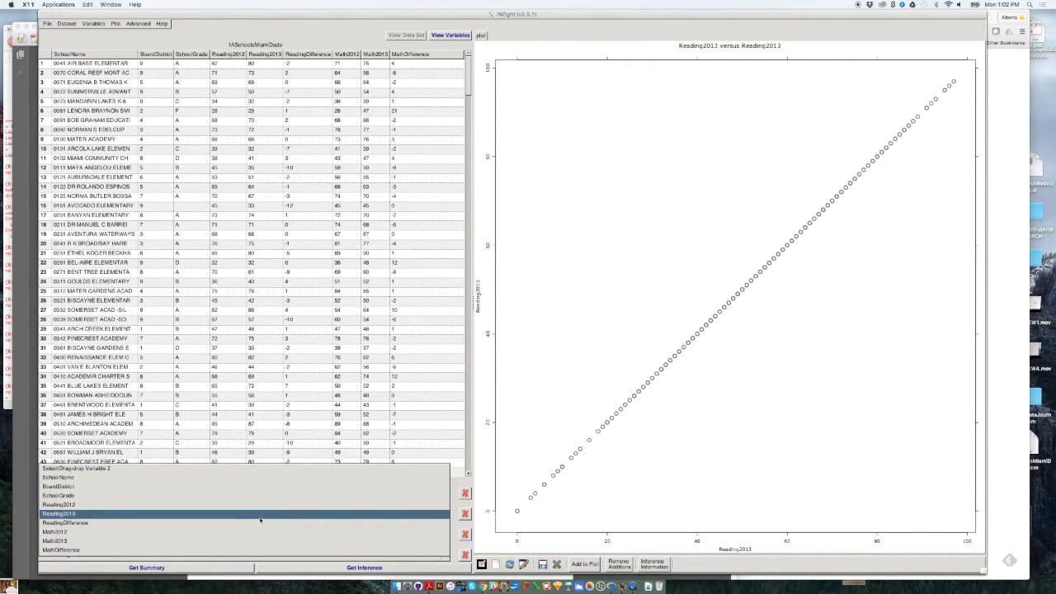
left_click(55, 540)
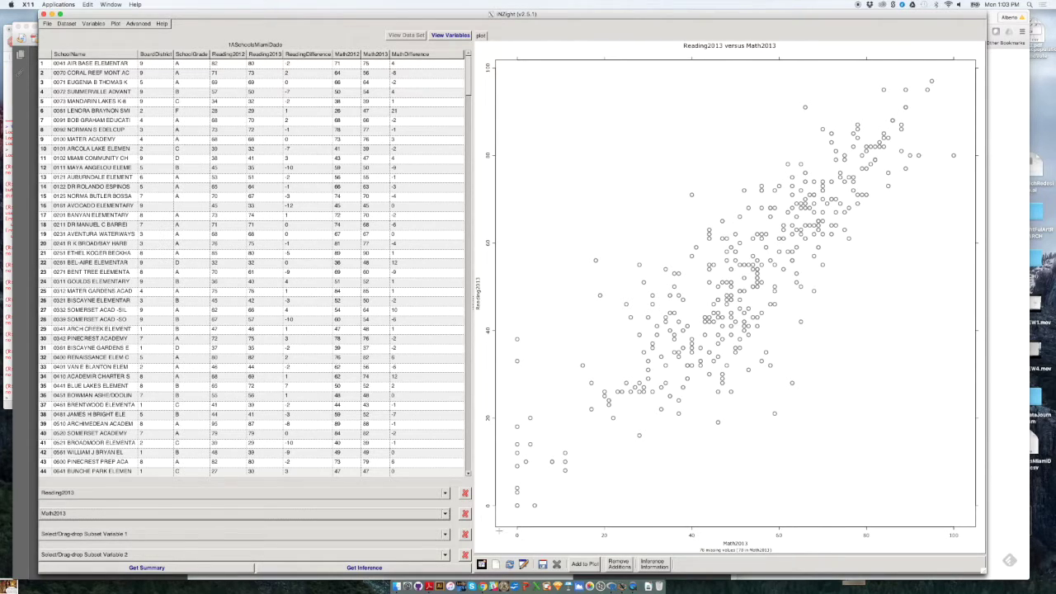
left_click(430, 586)
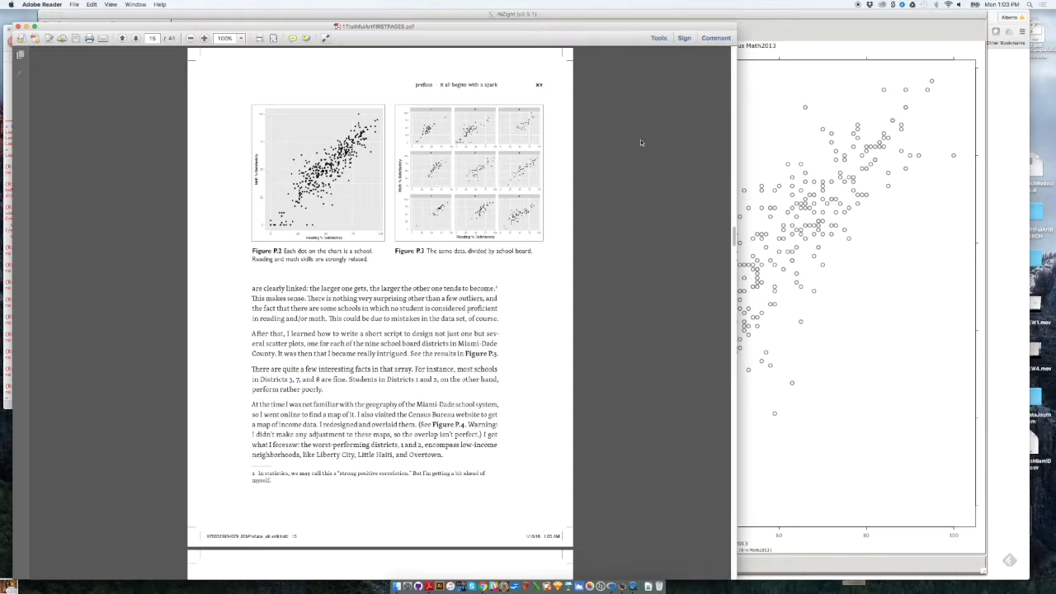
left_click(742, 116)
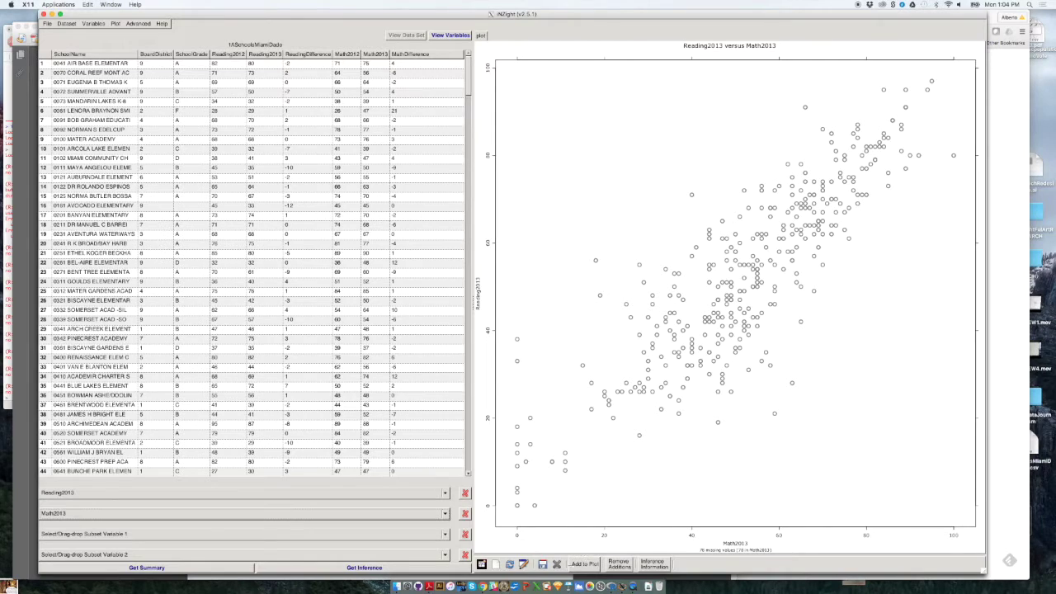
Step: Under Add to Plot, choose 'Add trend curves' and tick the linear trend line
left_click(580, 565)
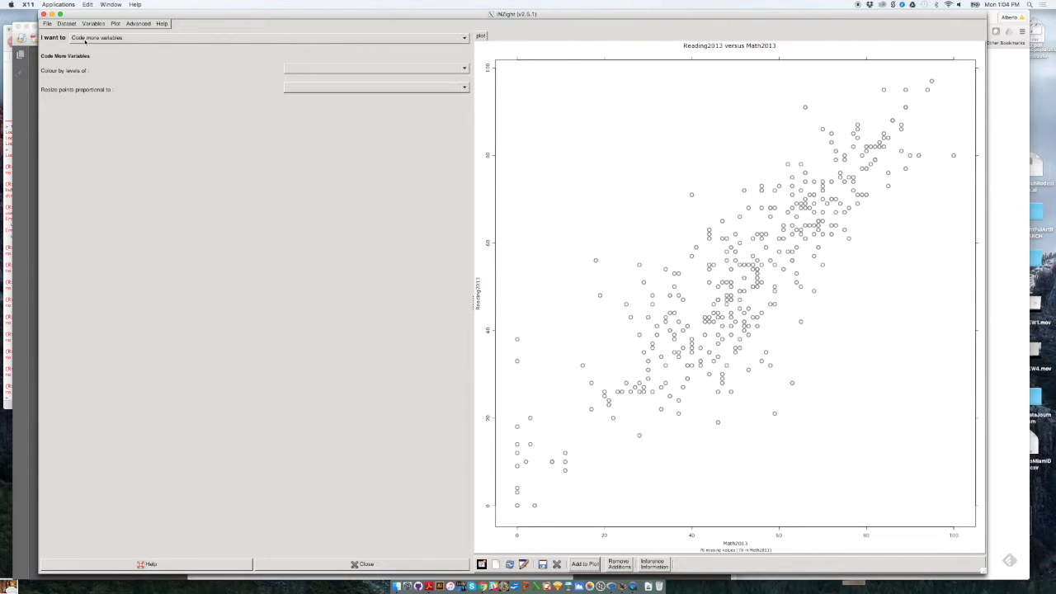
left_click(85, 39)
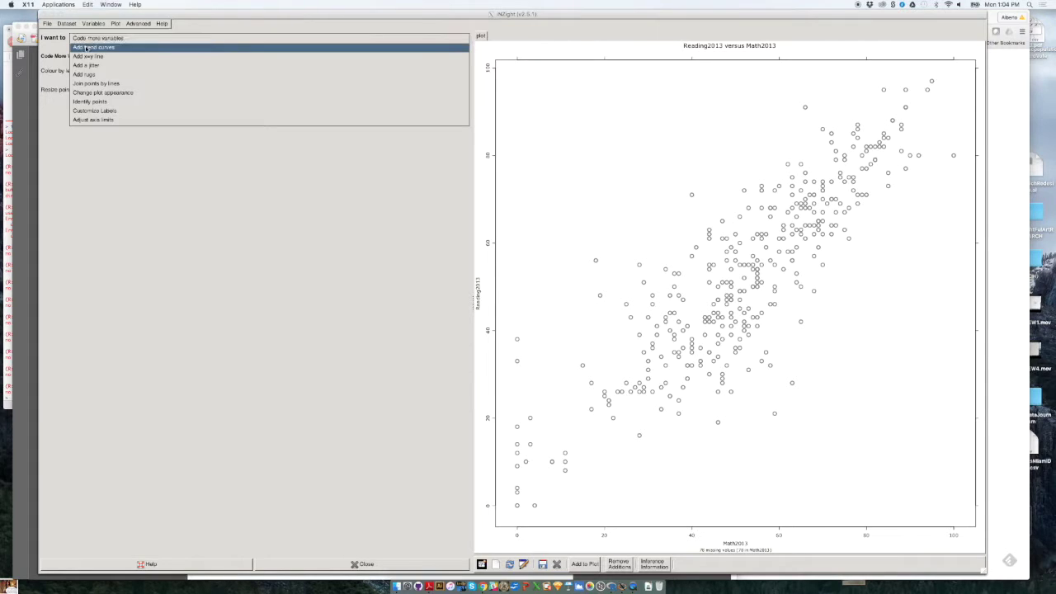
left_click(85, 48)
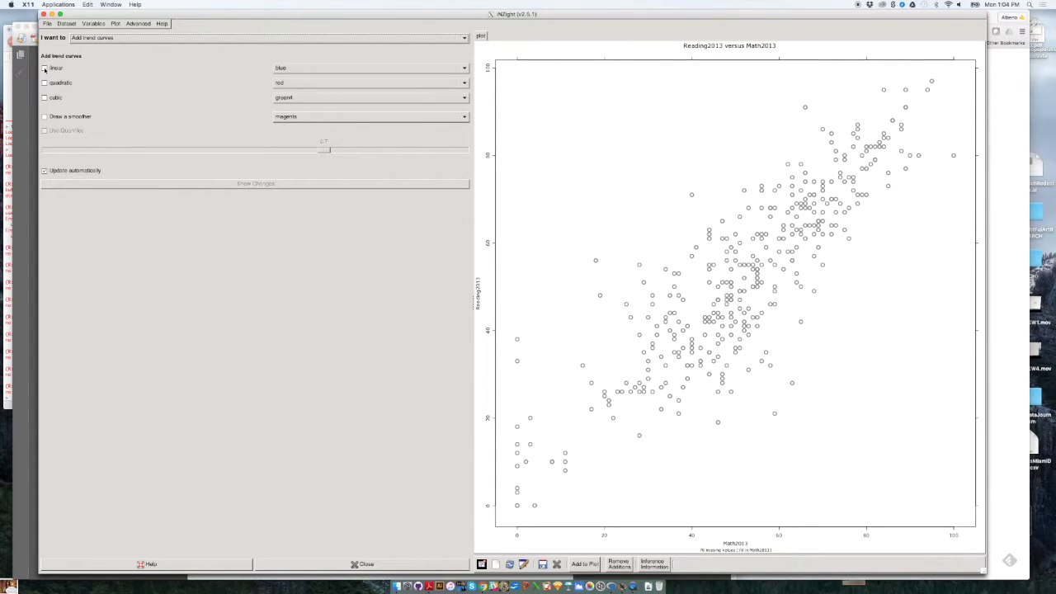
left_click(45, 69)
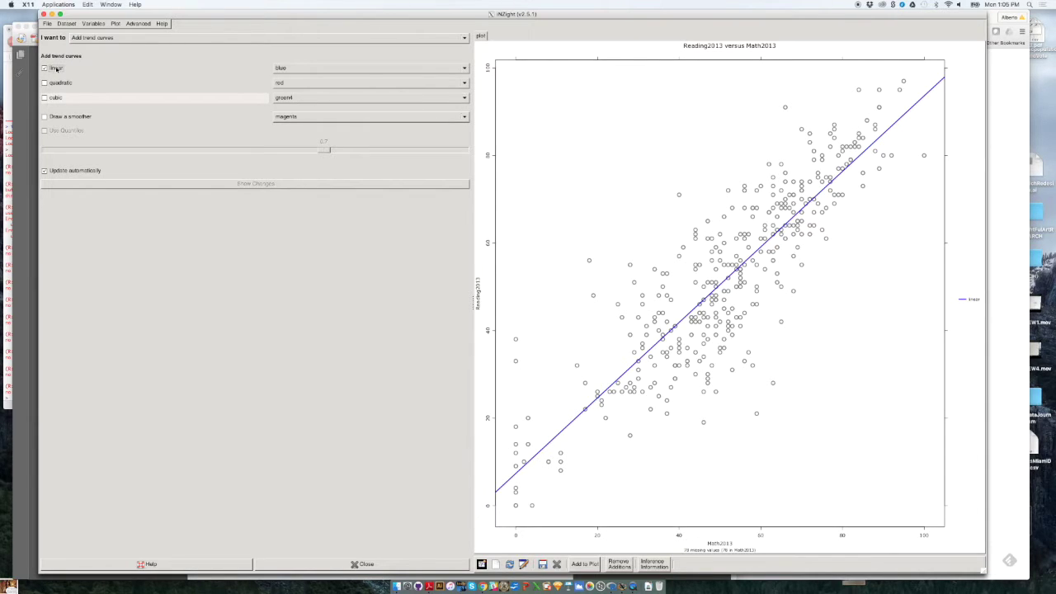
Step: Add a magenta smoother curve alongside the blue linear trend line
left_click(45, 116)
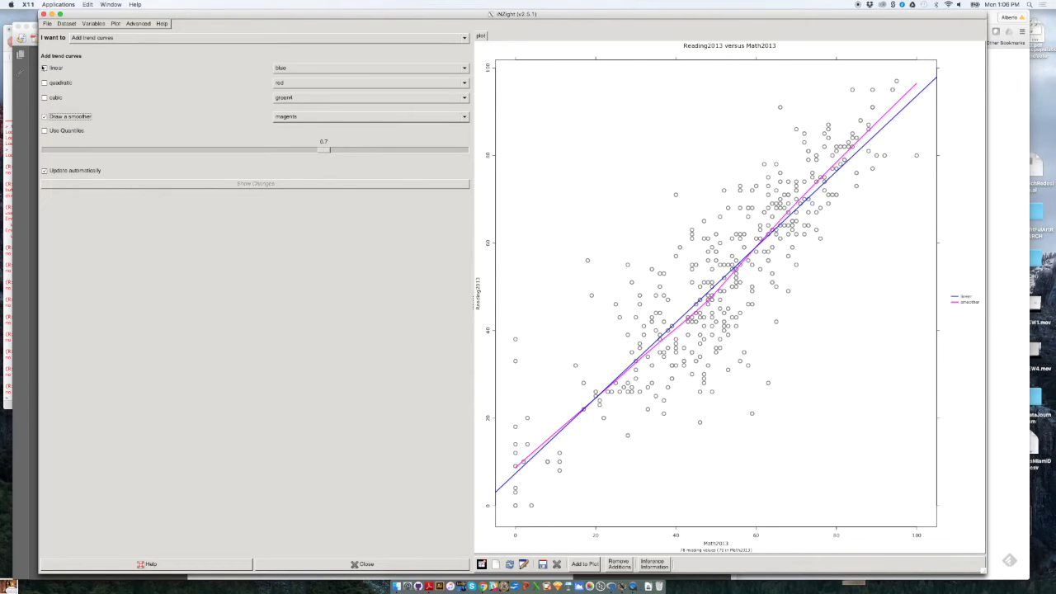
Step: Untick 'Draw a smoother' so only the blue linear trend line remains on the Reading2013 versus Math2013 plot
left_click(45, 116)
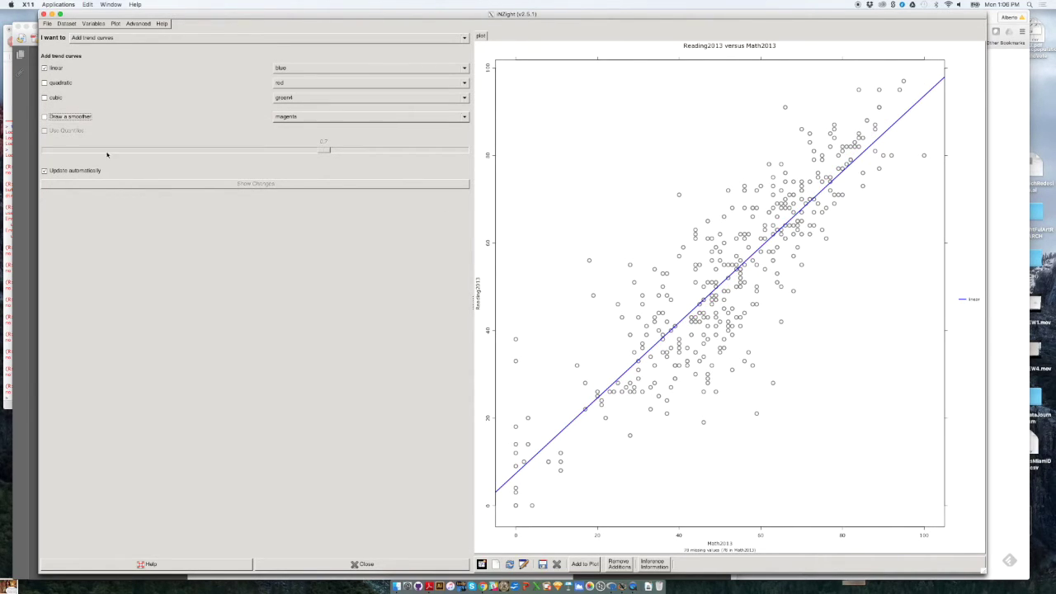
Step: Replace the linear trend line with a cubic curve, then swap the cubic for the magenta smoother
left_click(45, 68)
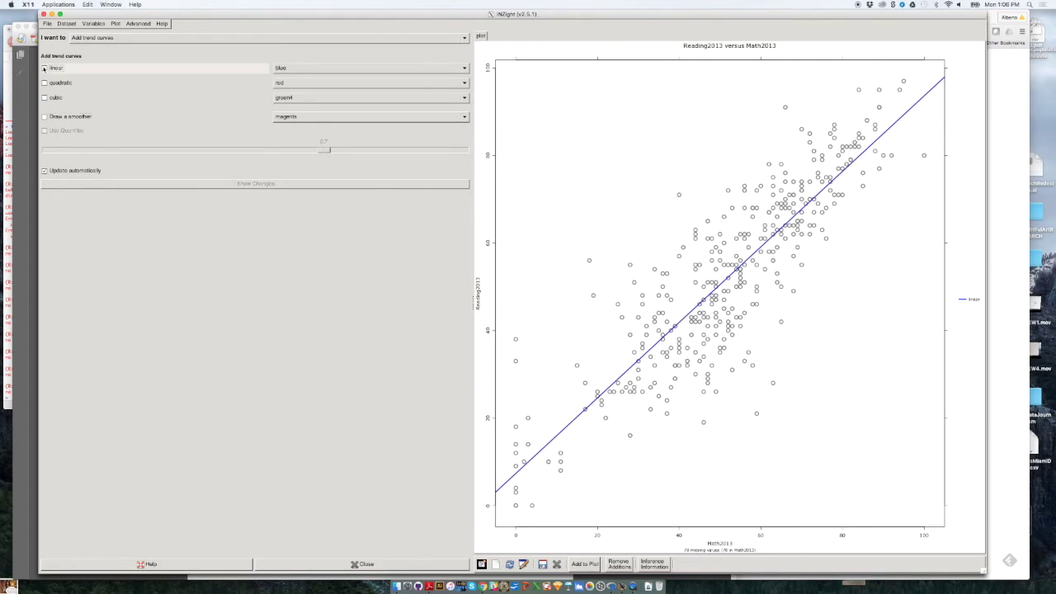
left_click(44, 97)
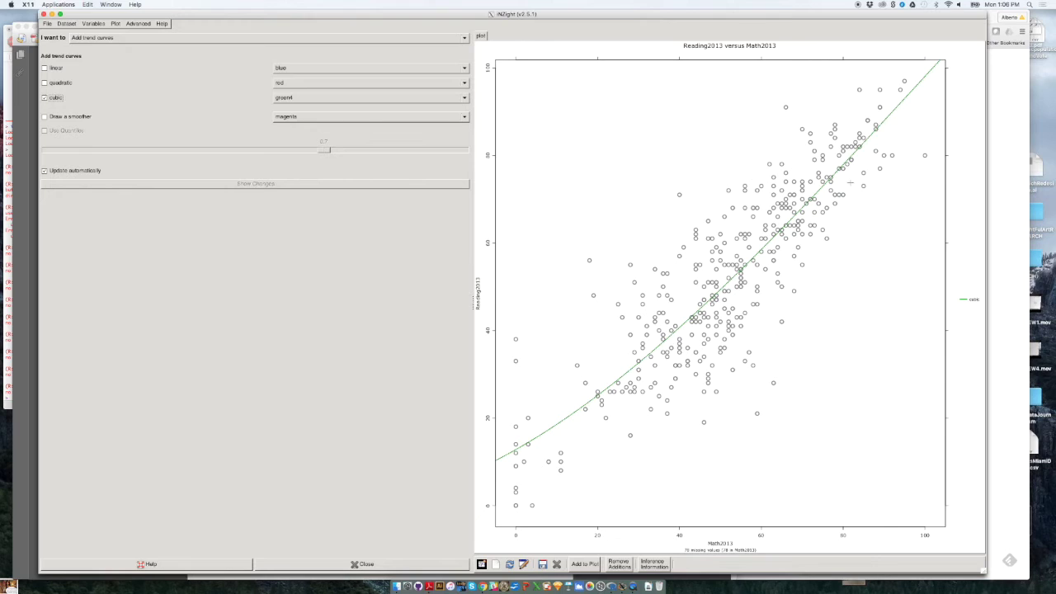
left_click(44, 97)
left_click(45, 116)
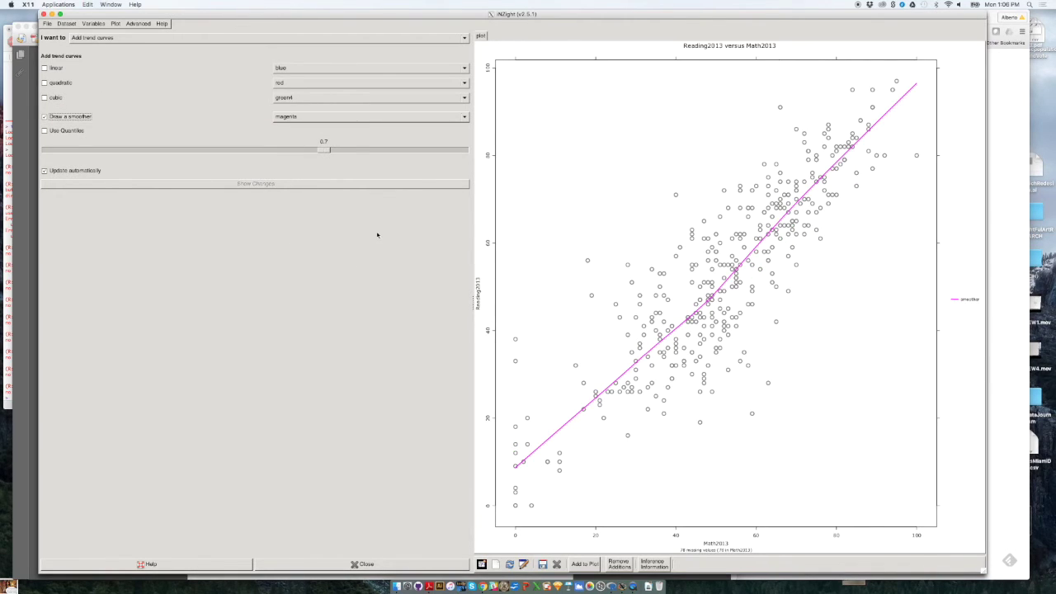